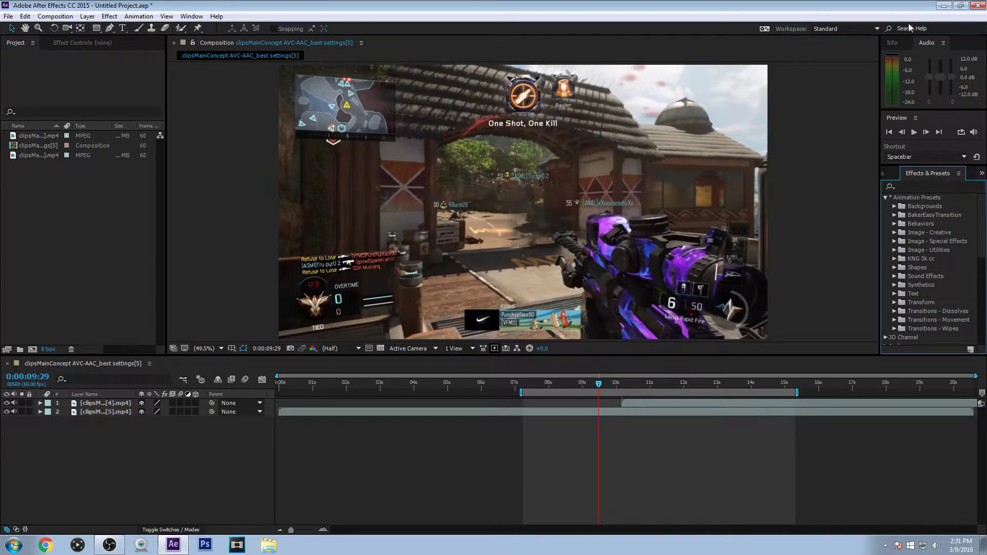
# Step: Minimize After Effects so the Windows desktop is showing
pyautogui.click(944, 6)
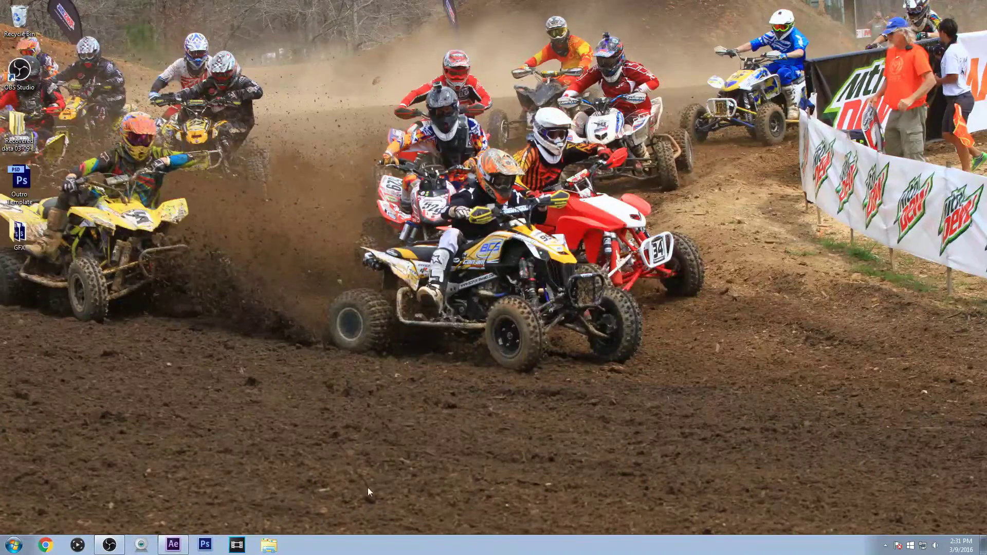
pyautogui.click(271, 545)
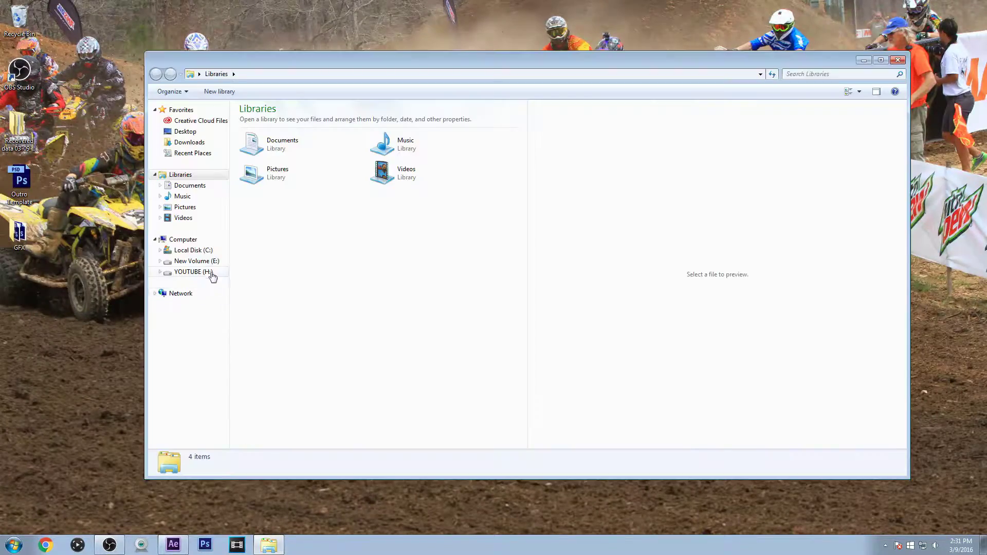
pyautogui.click(209, 251)
pyautogui.doubleClick(296, 144)
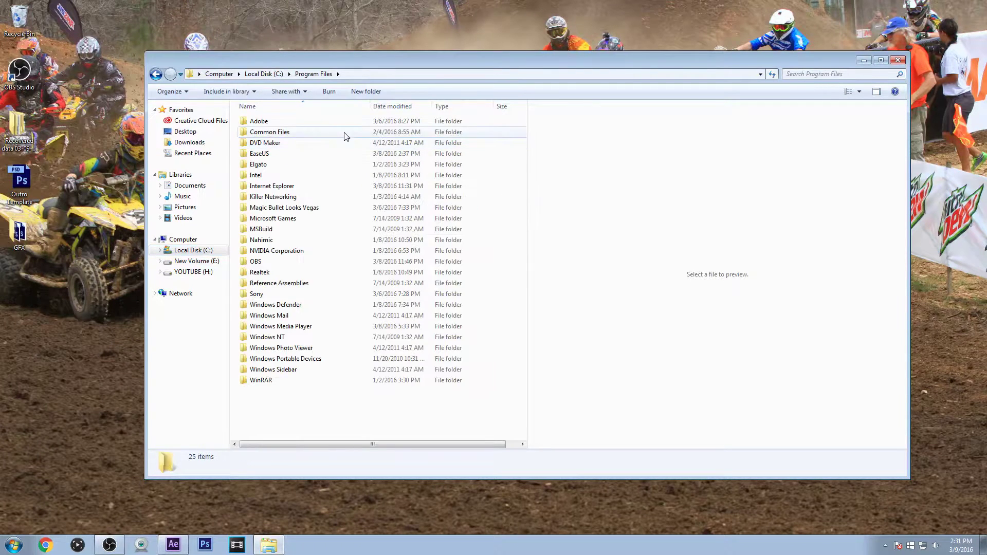
pyautogui.doubleClick(342, 122)
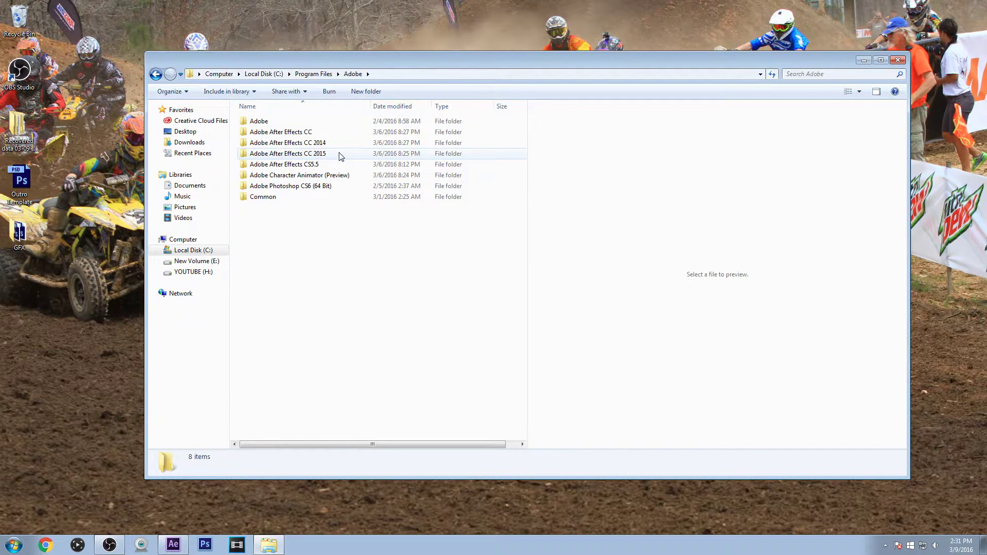
pyautogui.doubleClick(340, 154)
pyautogui.doubleClick(277, 121)
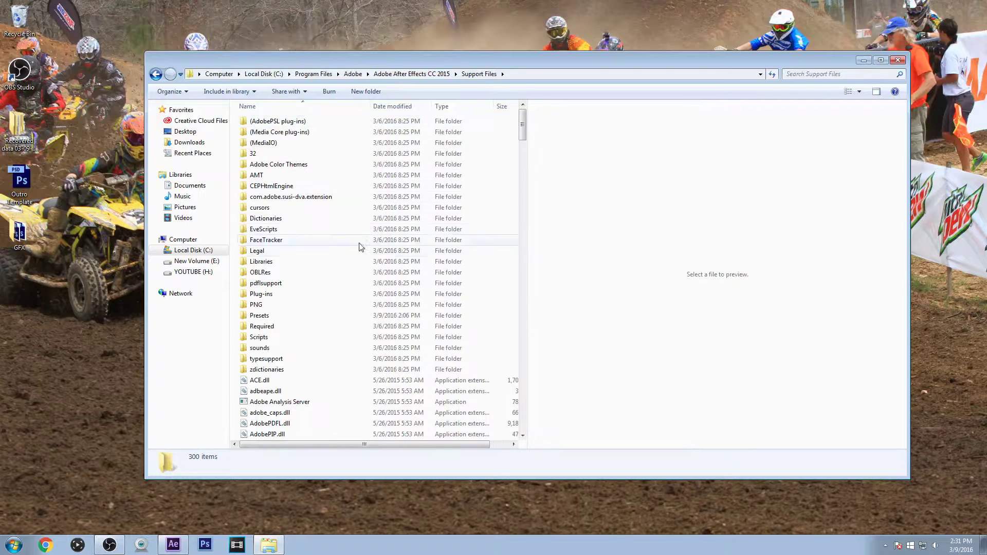
pyautogui.doubleClick(331, 315)
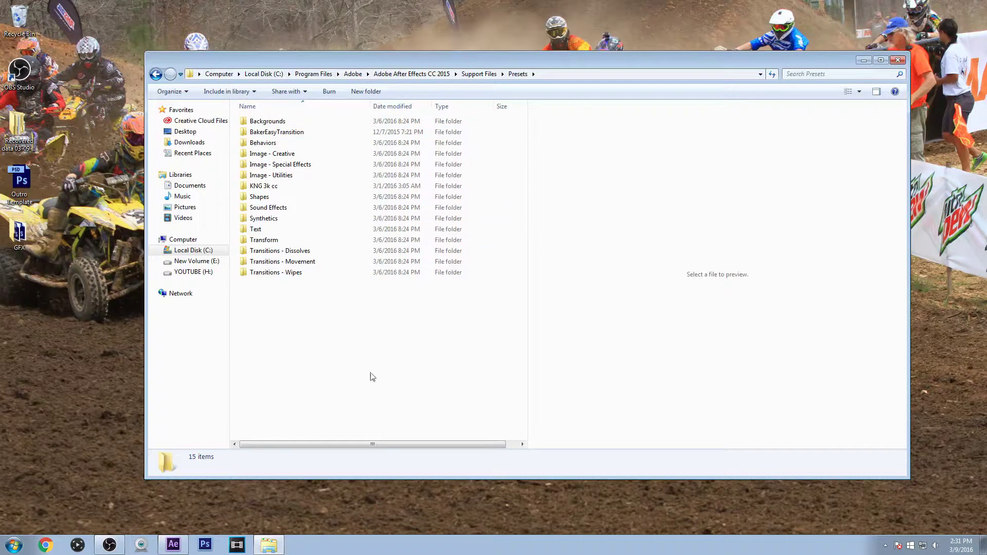
pyautogui.moveTo(623, 62); pyautogui.dragTo(599, 69)
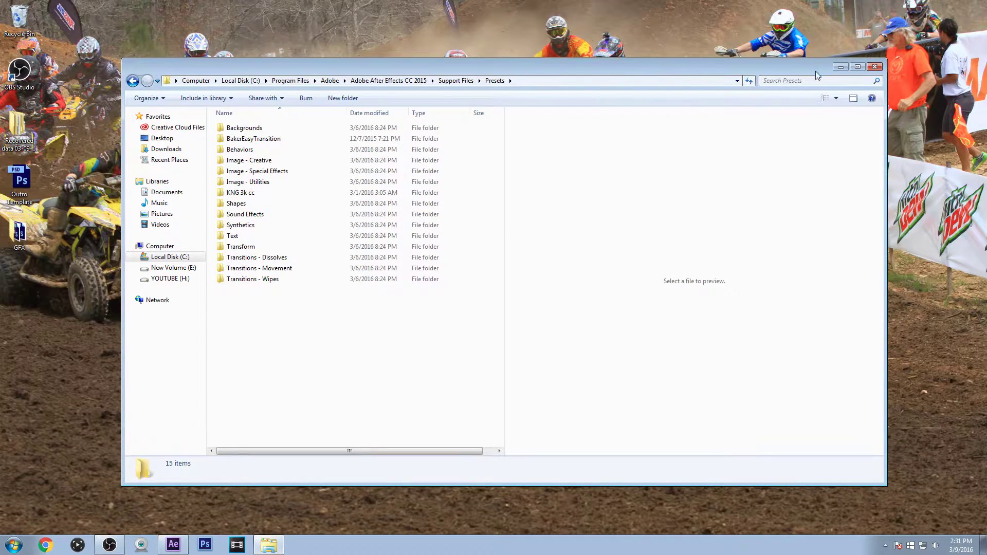
pyautogui.click(875, 67)
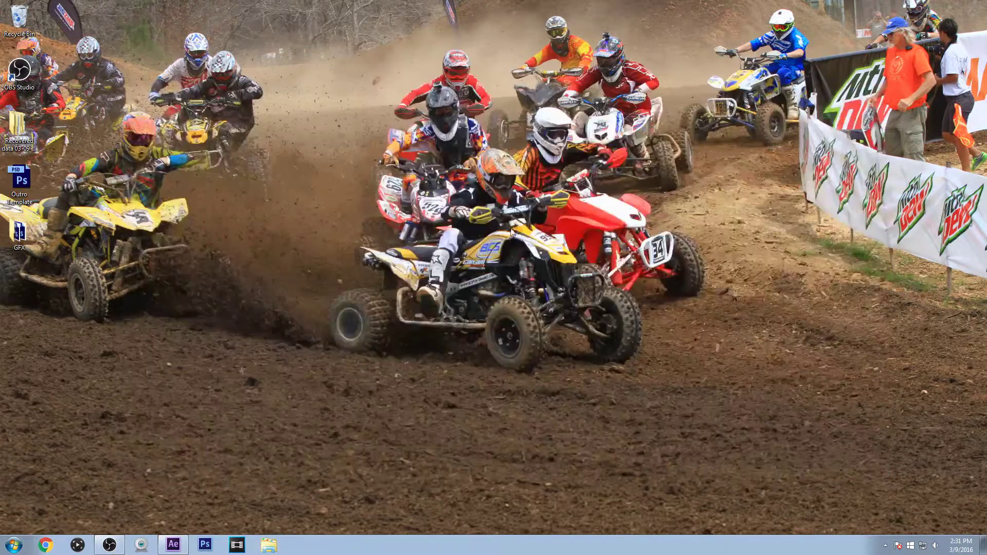
# Step: Restore After Effects and refresh the Effects & Presets list
pyautogui.click(174, 546)
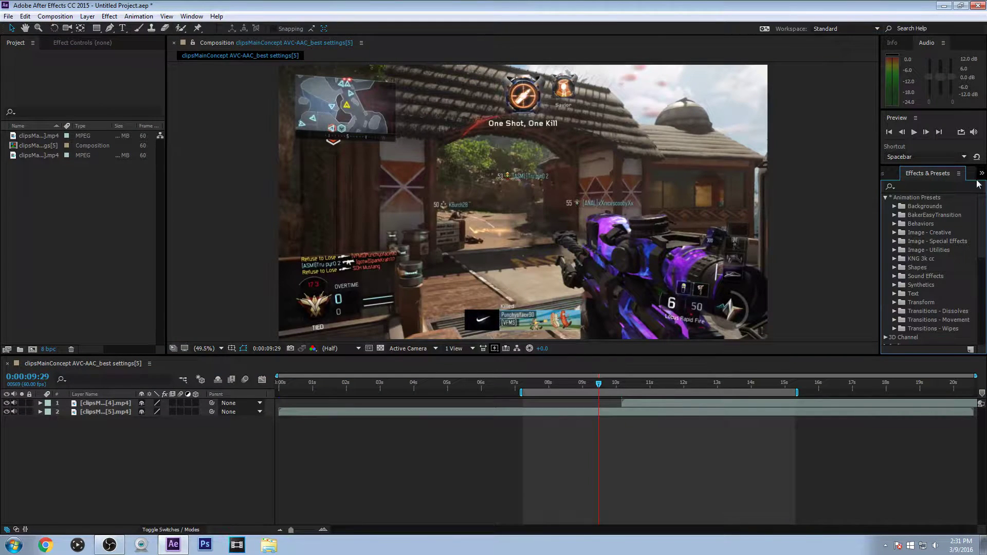
pyautogui.click(958, 173)
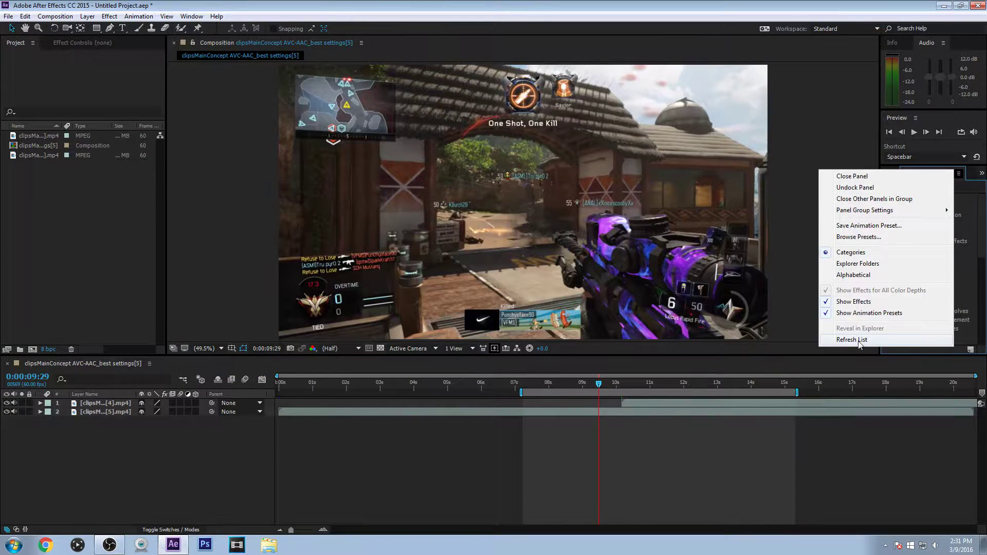
pyautogui.click(971, 181)
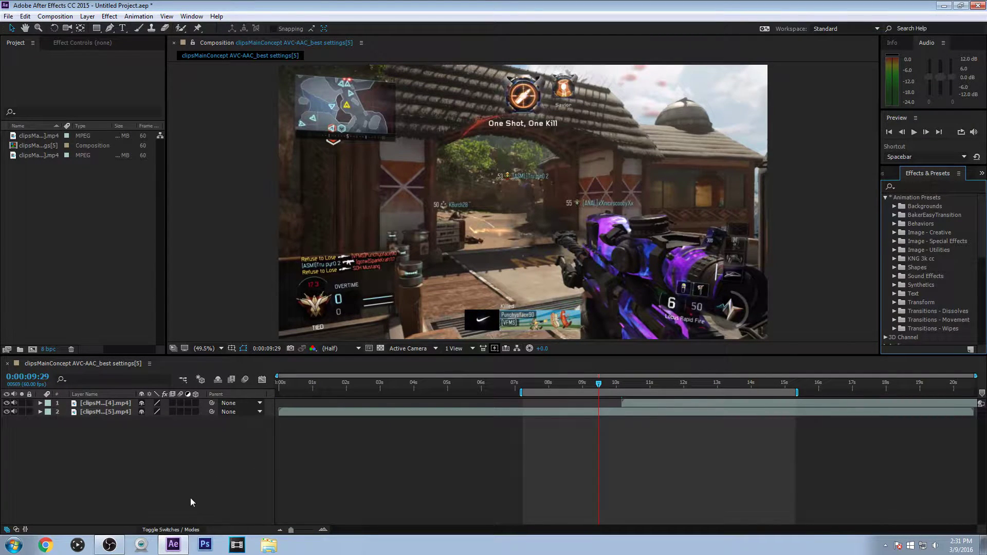
# Step: Add a new adjustment layer to the composition and rename it 'transition'
pyautogui.click(99, 484)
pyautogui.rightClick(89, 455)
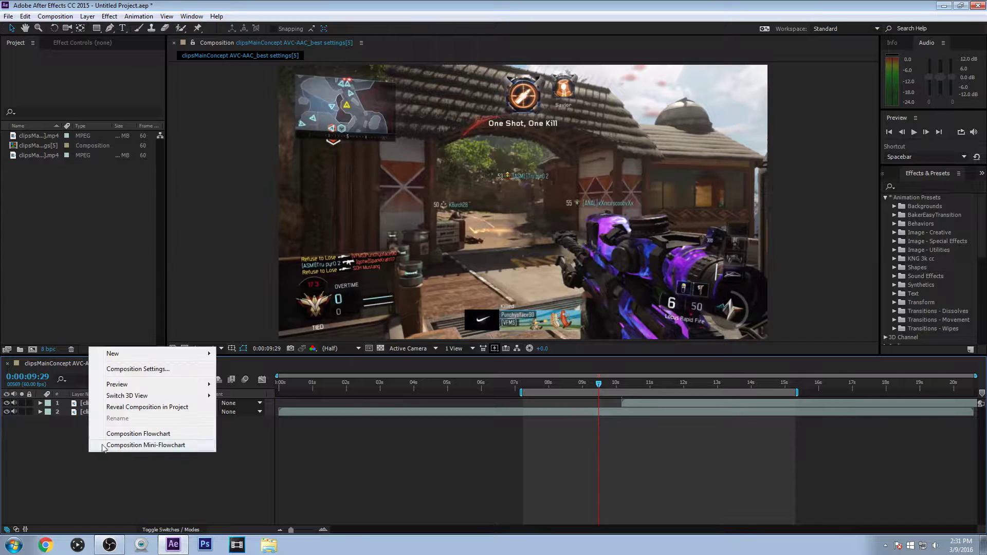
pyautogui.moveTo(205, 353)
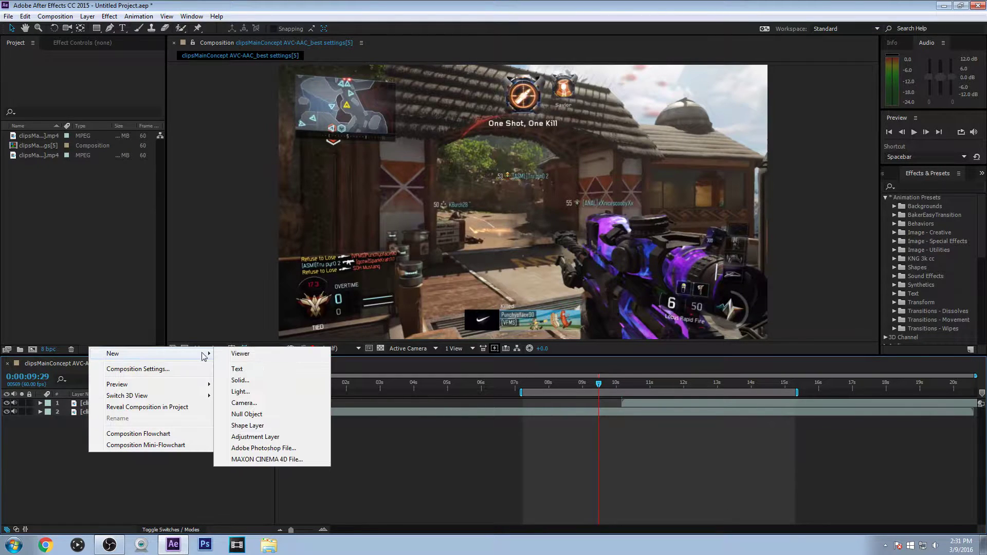
pyautogui.click(266, 437)
pyautogui.rightClick(115, 402)
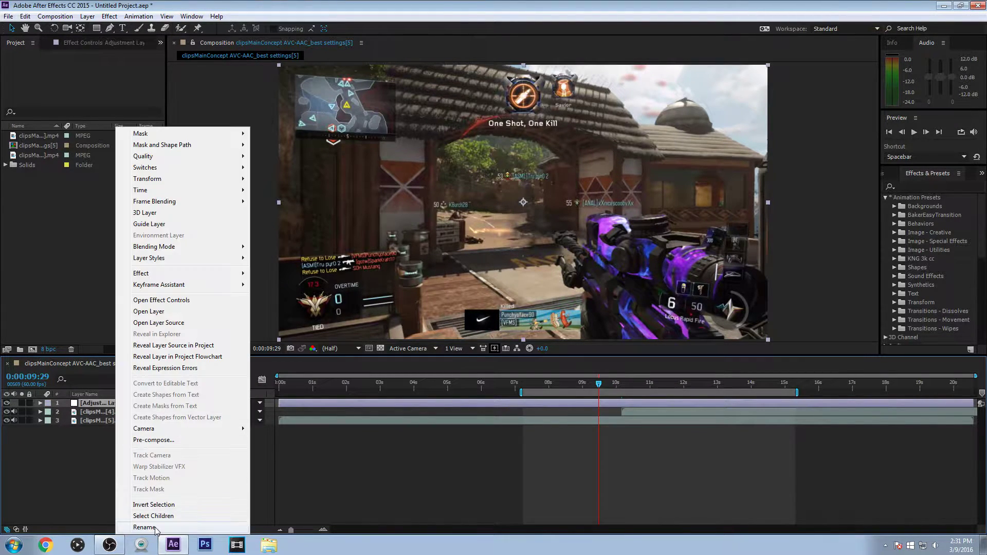
pyautogui.click(177, 529)
pyautogui.write('trans')
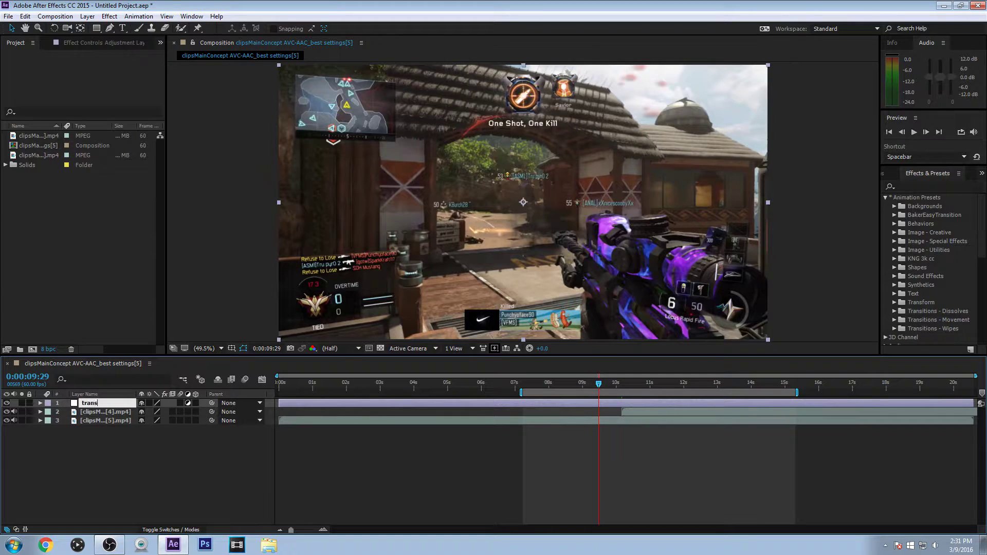
pyautogui.write('ition')
pyautogui.press('Return')
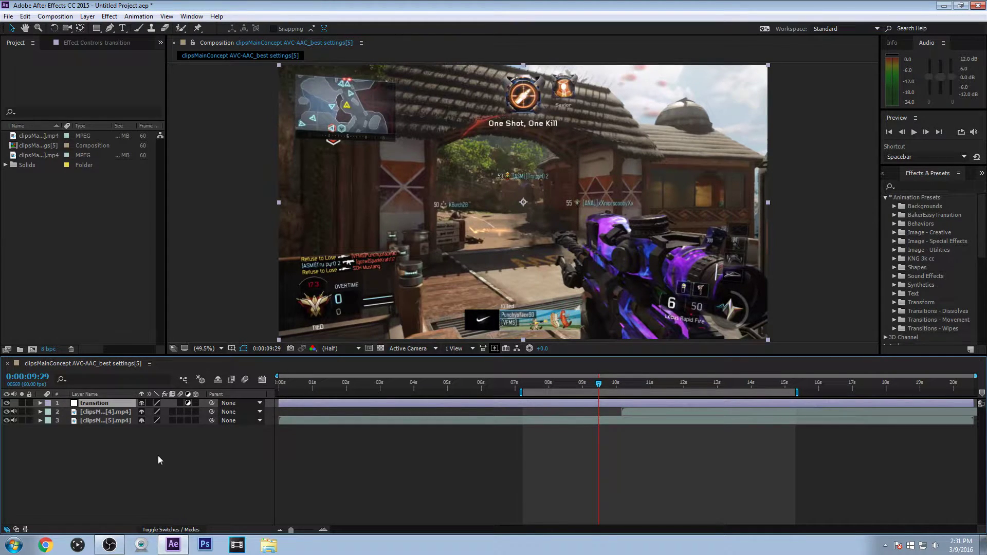
# Step: Apply the BakerEasyTransition preset to the transition layer, accepting the warning
pyautogui.click(893, 215)
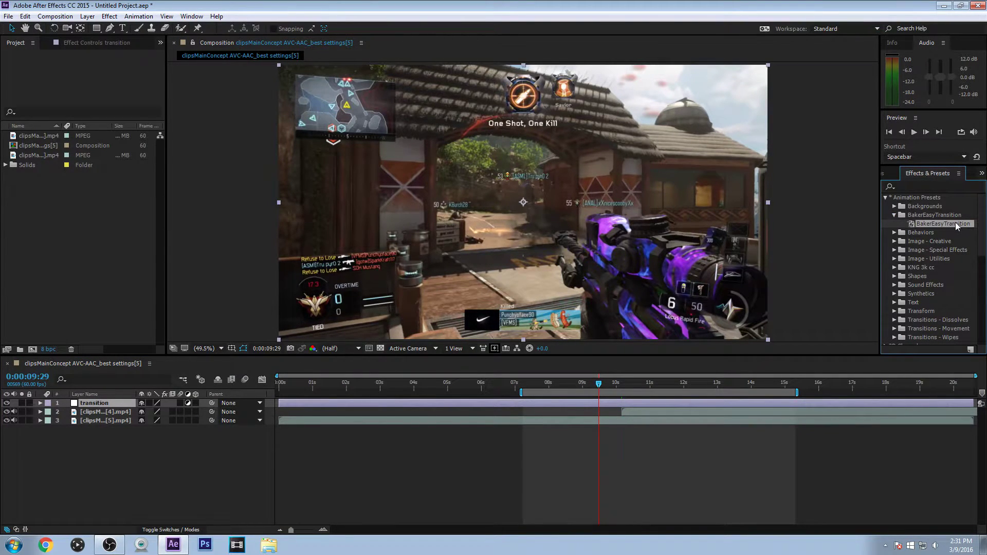
pyautogui.moveTo(875, 221); pyautogui.dragTo(125, 401)
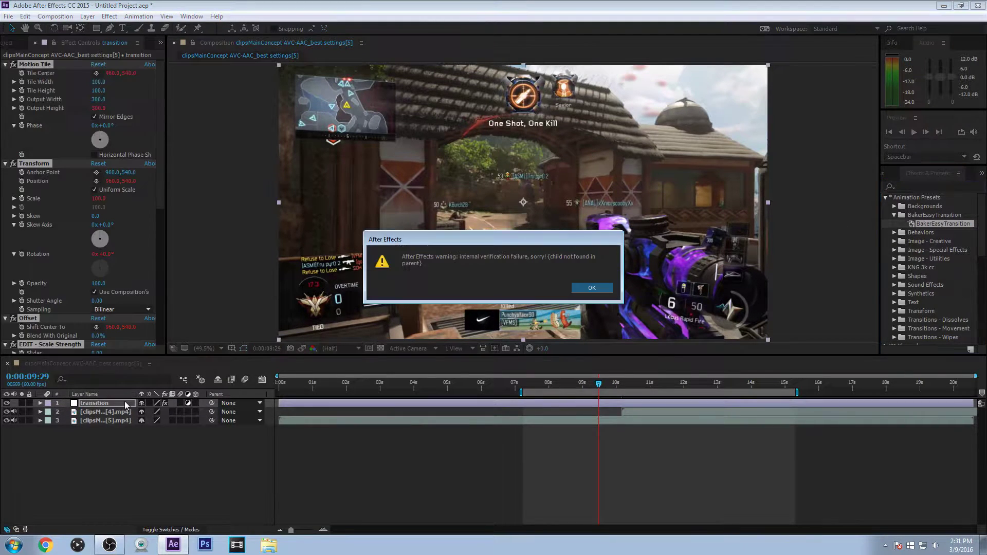
pyautogui.click(592, 287)
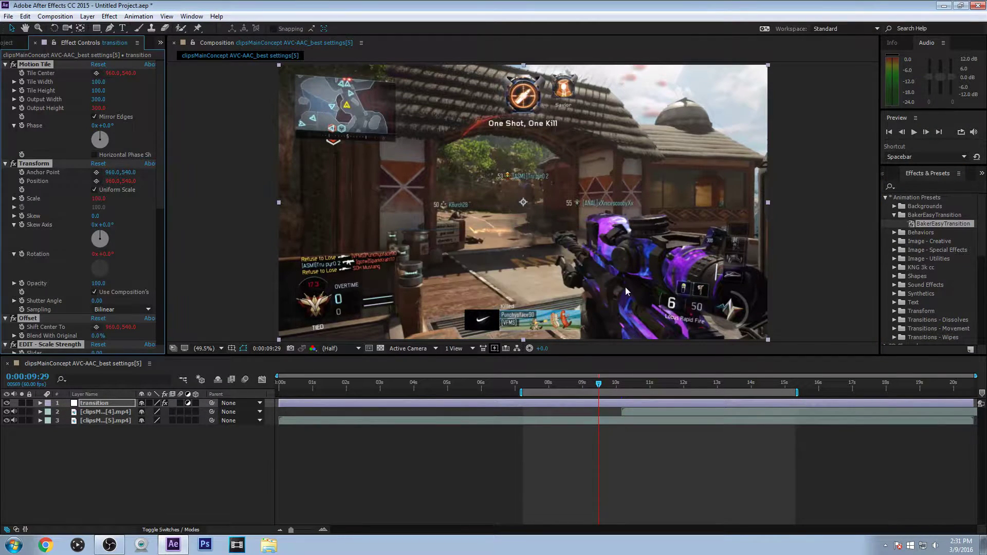
# Step: Expand the transition layer's Effects group to reveal every effect's slider settings
pyautogui.click(40, 403)
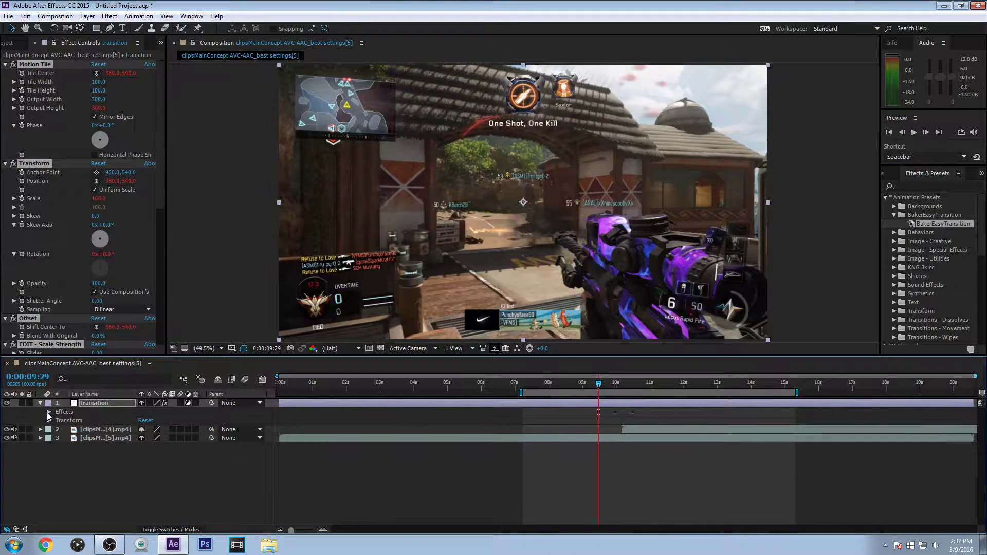
pyautogui.click(50, 413)
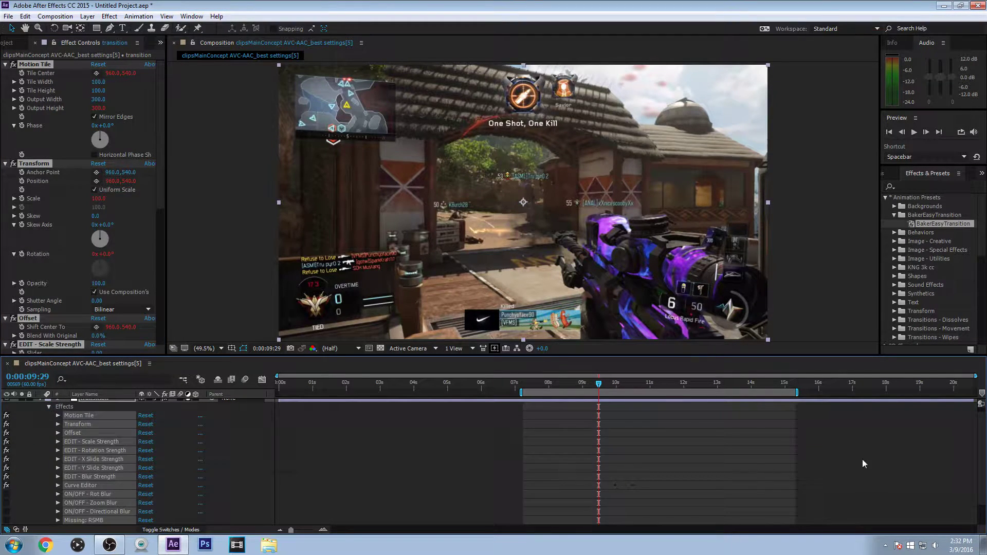
pyautogui.scroll(-1, 343, 478)
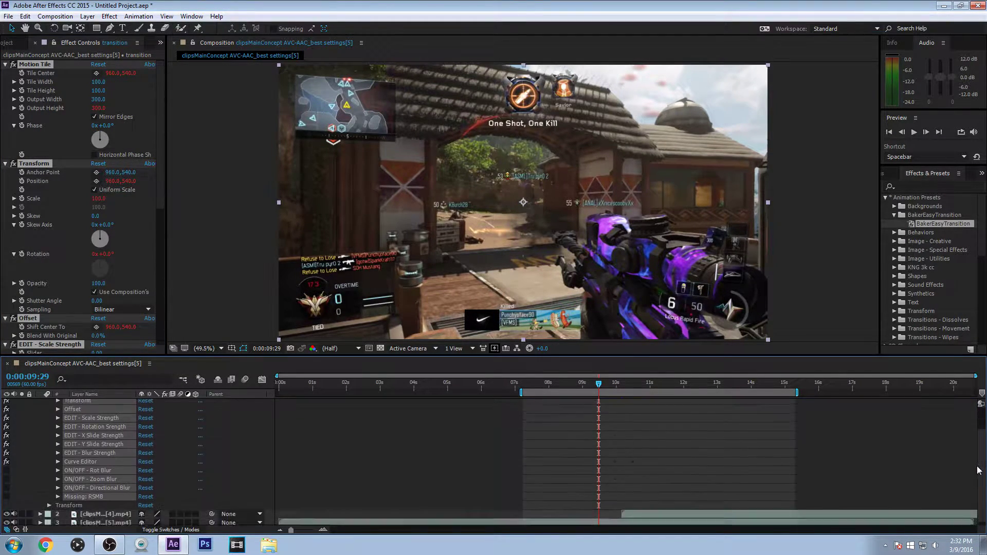
pyautogui.keyDown('ctrl'); pyautogui.click(57, 459); pyautogui.keyUp('ctrl')
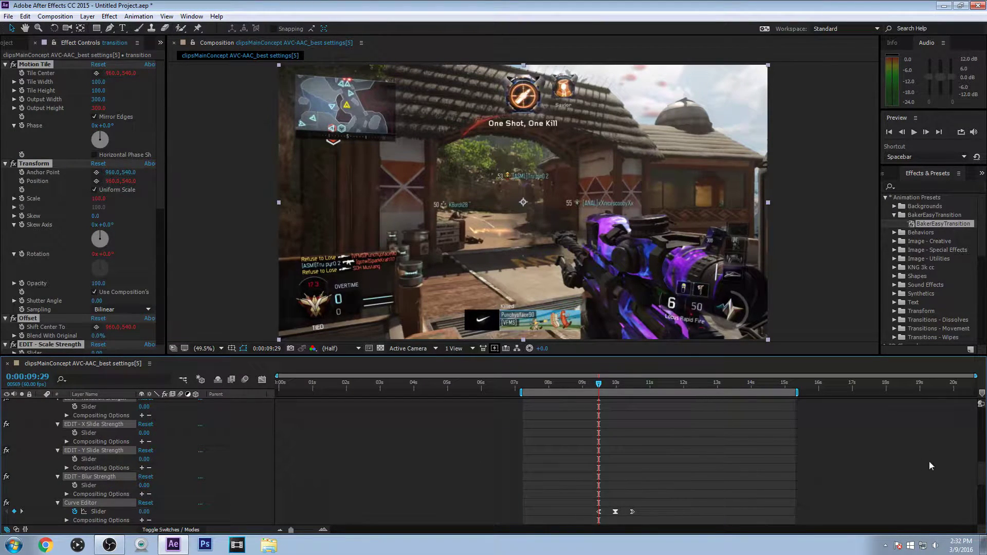
pyautogui.moveTo(979, 470); pyautogui.dragTo(979, 519)
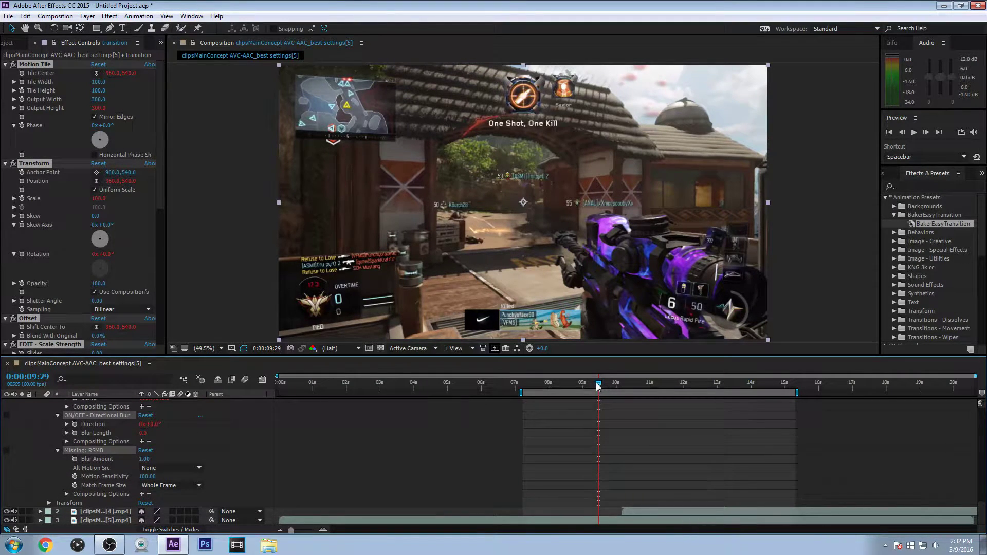
# Step: Move the current time to 0:00:10:10 and re-expand the effect groups to show their sliders
pyautogui.moveTo(598, 385); pyautogui.dragTo(622, 386)
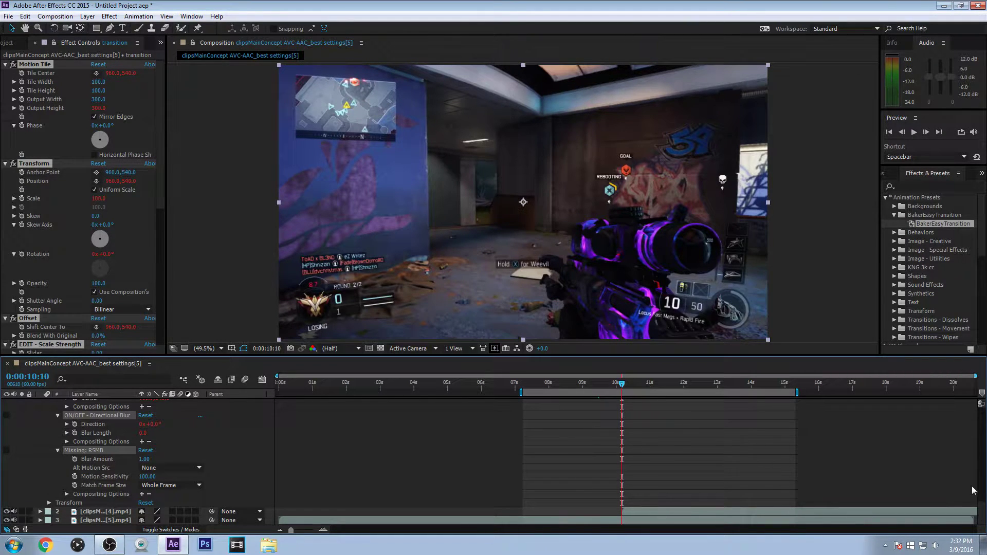
pyautogui.scroll(3, 982, 505)
pyautogui.moveTo(982, 505); pyautogui.dragTo(982, 514)
pyautogui.scroll(10, 617, 447)
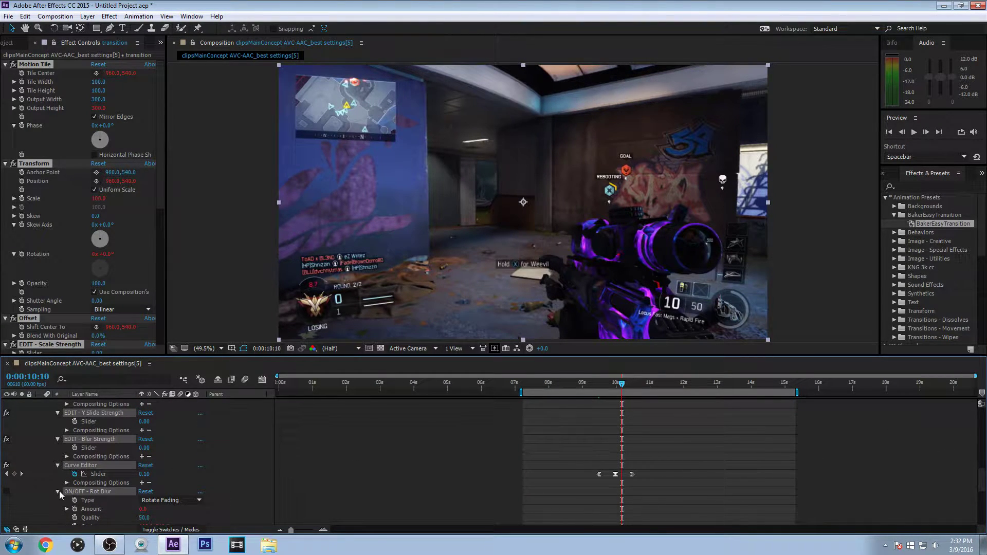
pyautogui.click(58, 492)
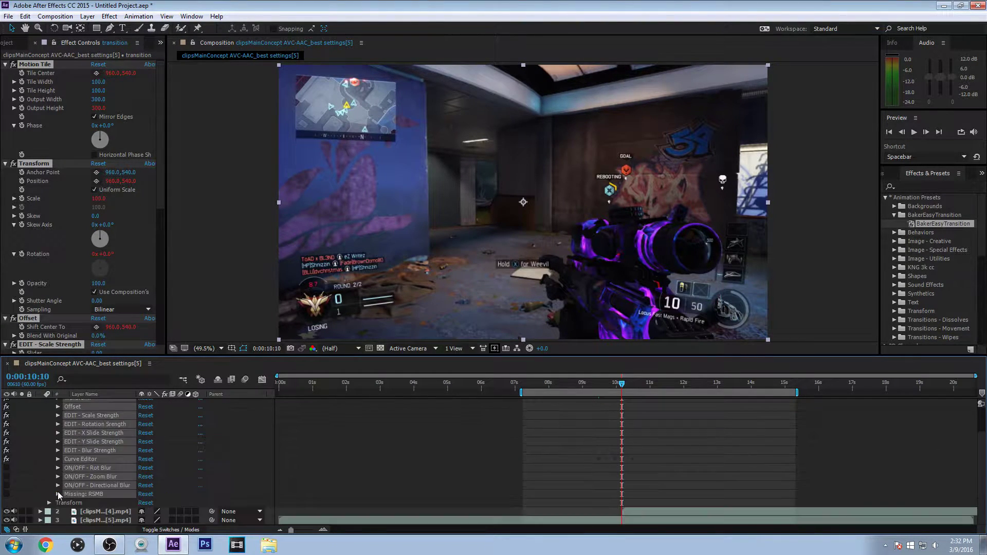
pyautogui.click(57, 459)
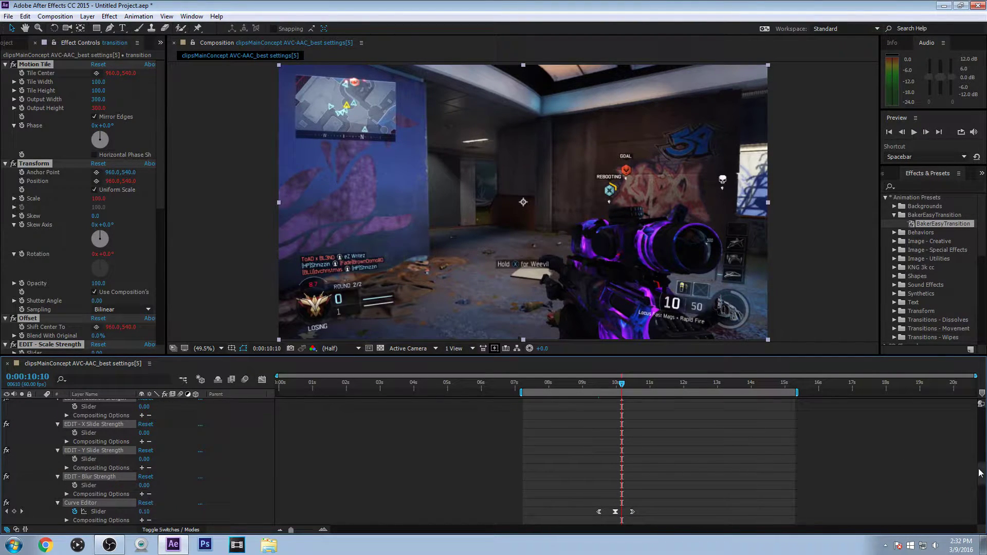
pyautogui.moveTo(978, 472); pyautogui.dragTo(978, 514)
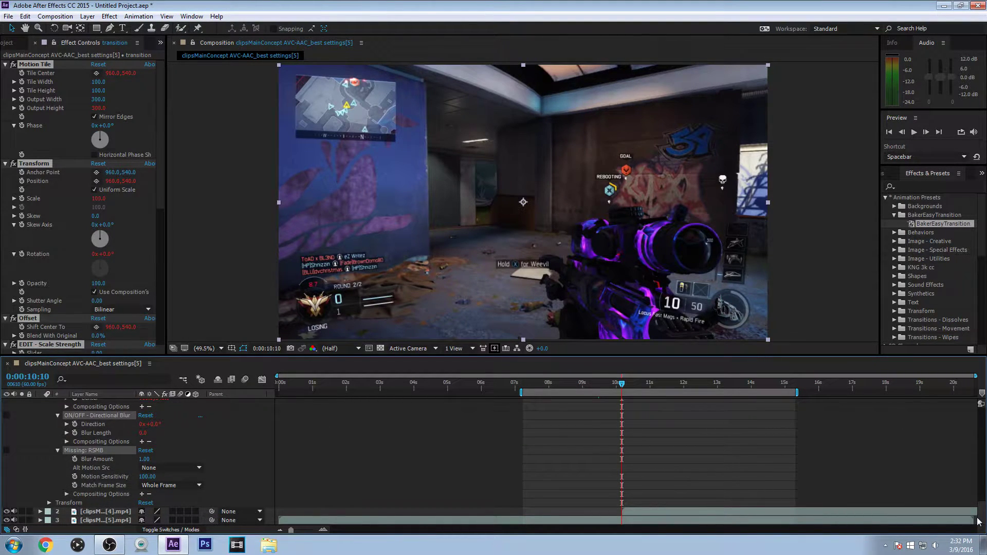
# Step: Select the Curve Editor slider keyframes so its Slider reads 1.00
pyautogui.scroll(3, 978, 520)
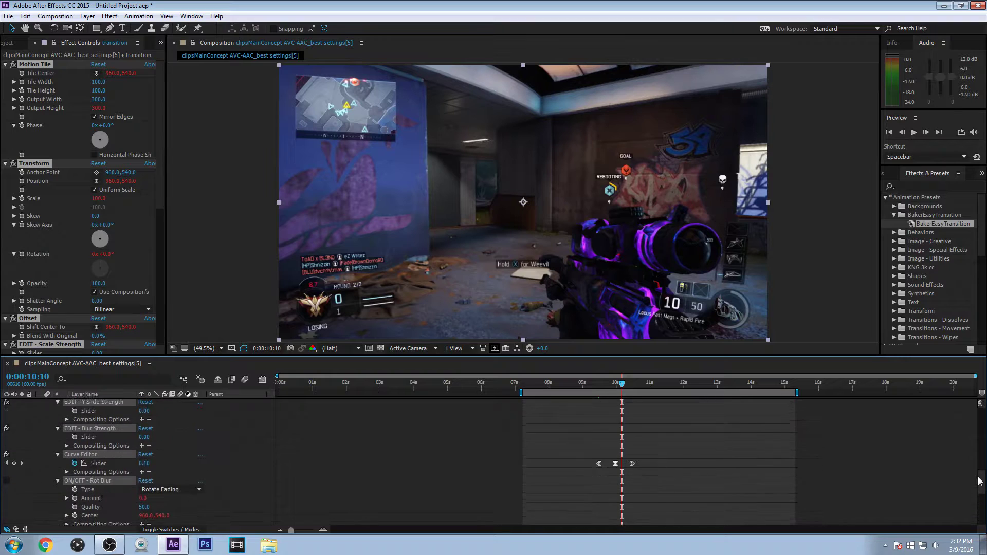
pyautogui.moveTo(639, 461); pyautogui.dragTo(605, 467)
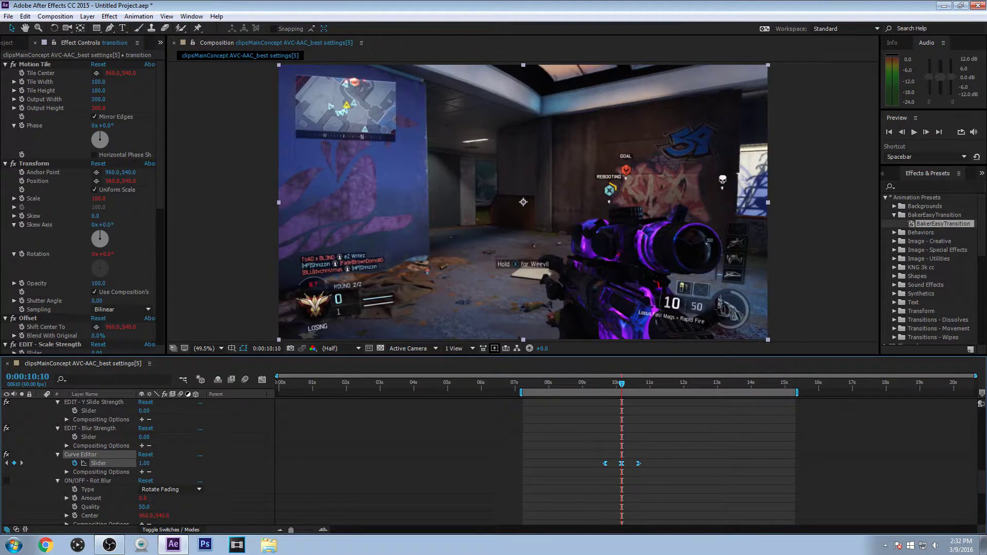
pyautogui.scroll(4, 983, 487)
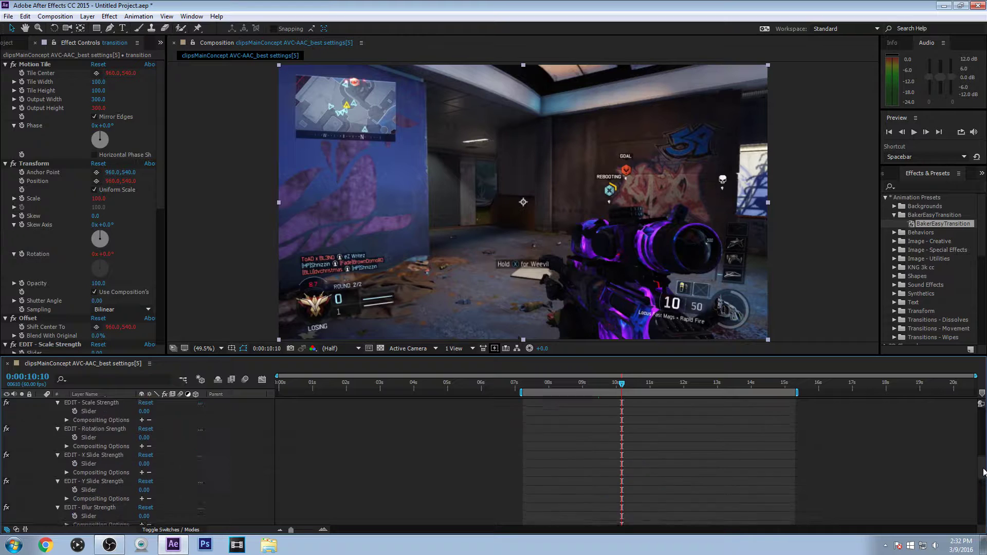
pyautogui.moveTo(973, 480); pyautogui.dragTo(979, 411)
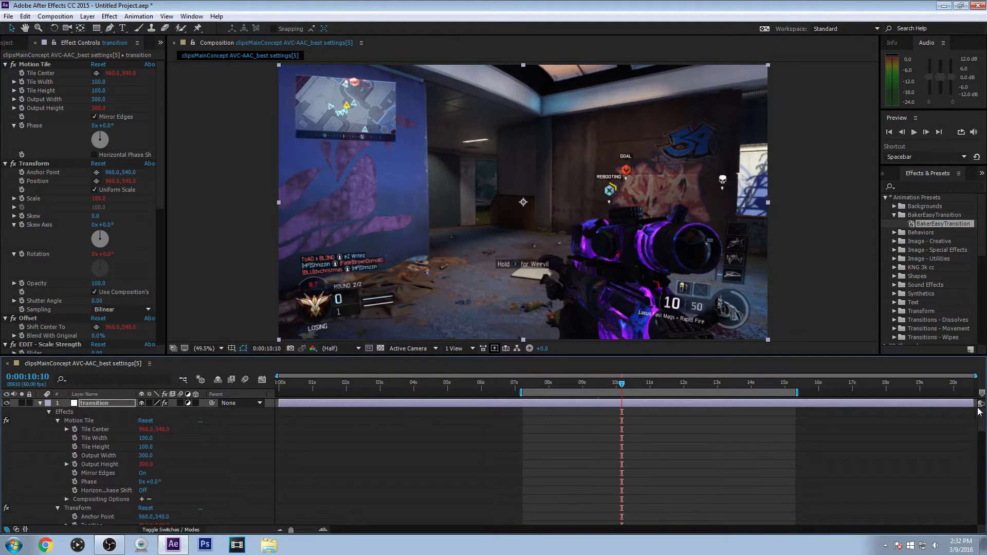
# Step: Collapse the Transition layer and fold the Zoom Blur, Rot Blur, RSMB, Directional Blur and Curve Editor groups
pyautogui.click(40, 403)
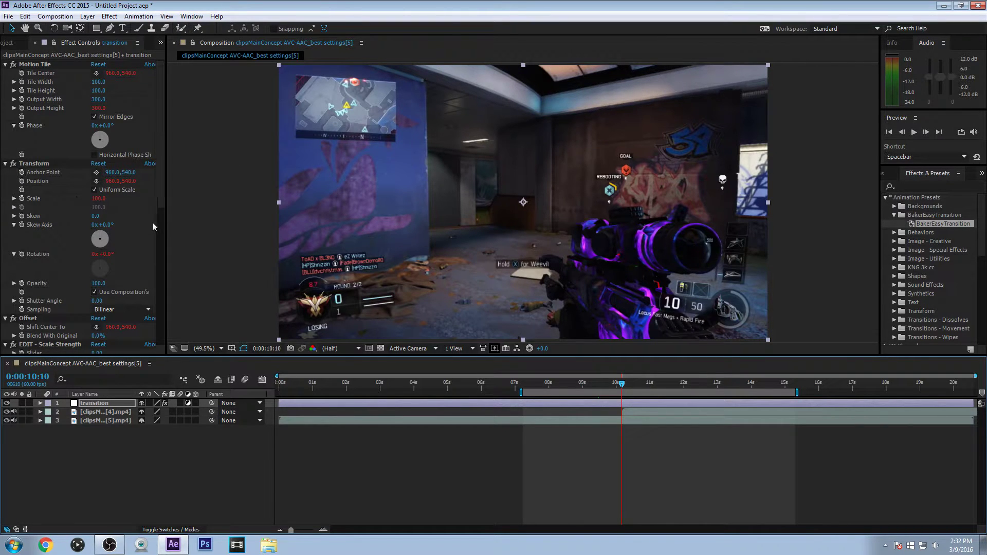
pyautogui.moveTo(156, 199); pyautogui.dragTo(170, 311)
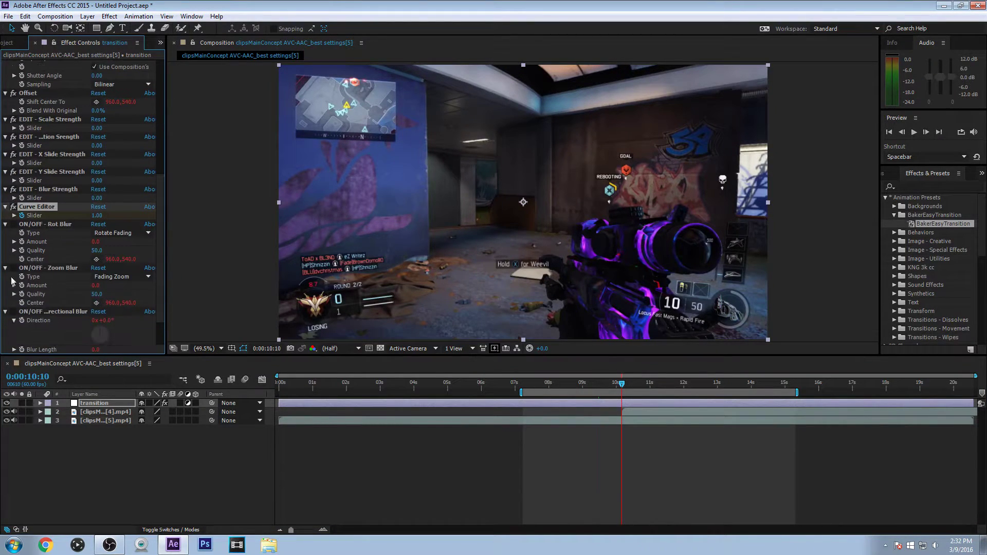
pyautogui.click(5, 268)
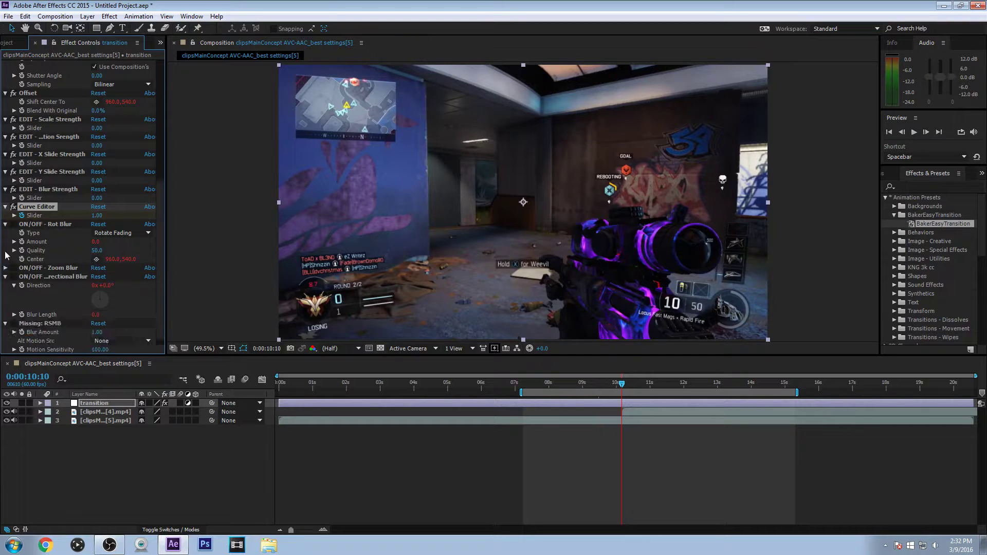
pyautogui.click(5, 224)
pyautogui.click(6, 314)
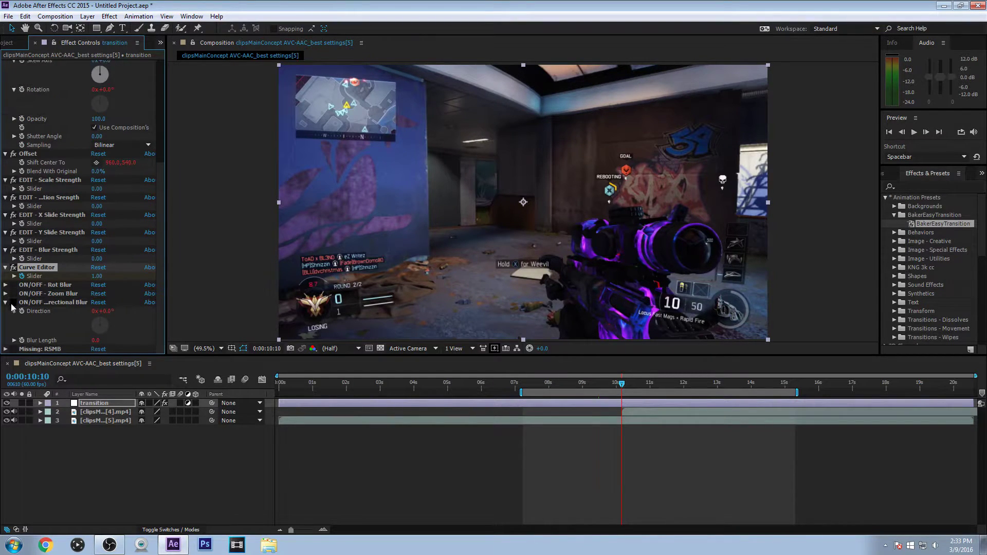
pyautogui.click(5, 303)
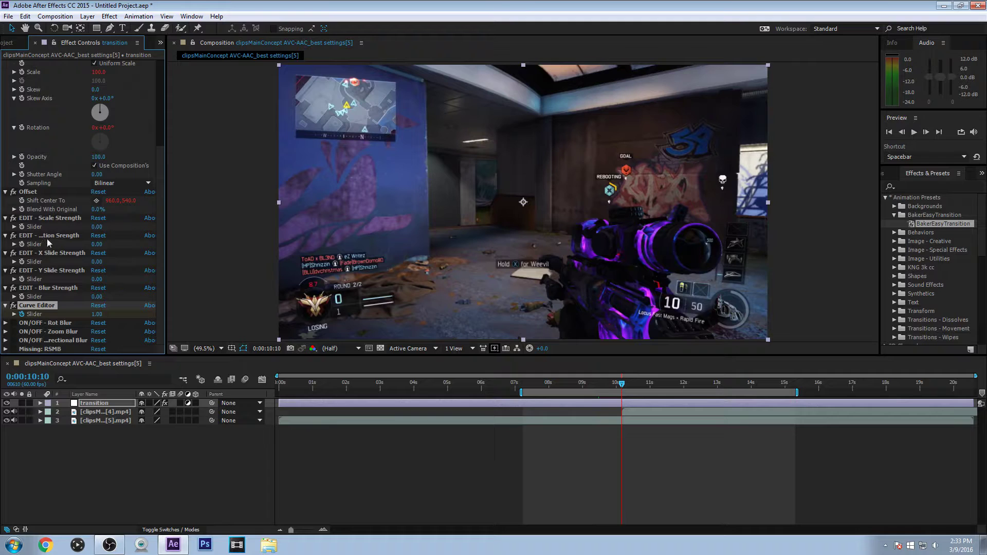
pyautogui.click(6, 306)
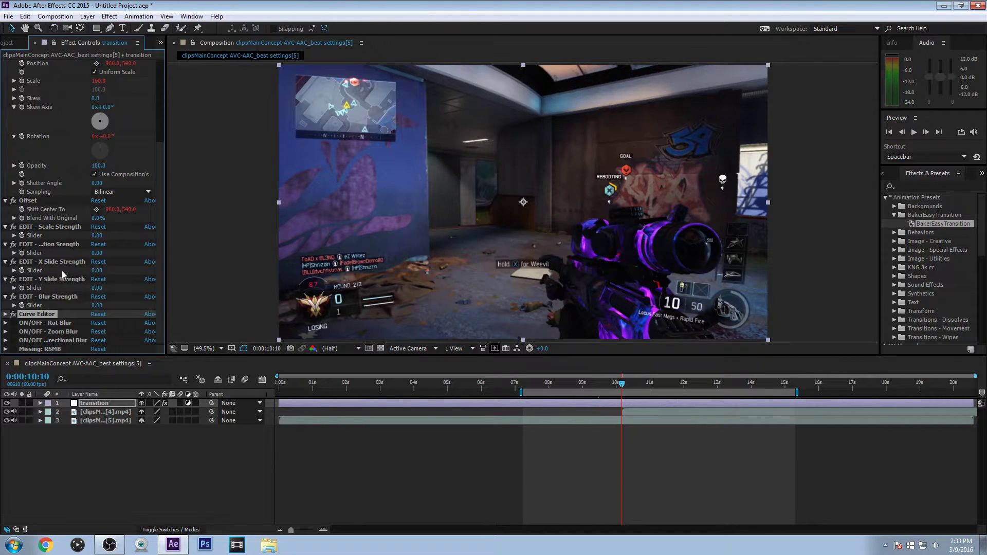
# Step: Set X Slide Strength to 150 and run a quick preview
pyautogui.moveTo(96, 270); pyautogui.dragTo(119, 276)
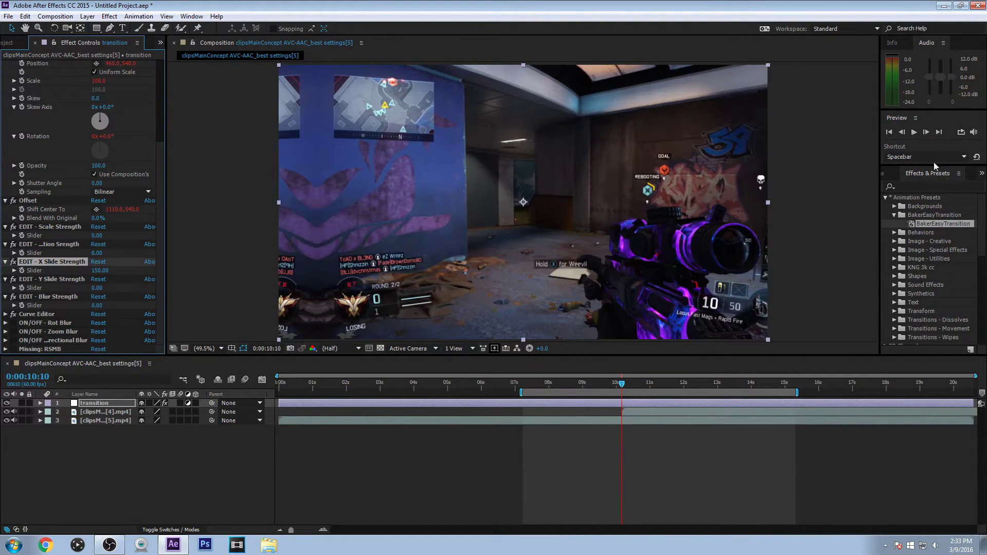
pyautogui.click(917, 131)
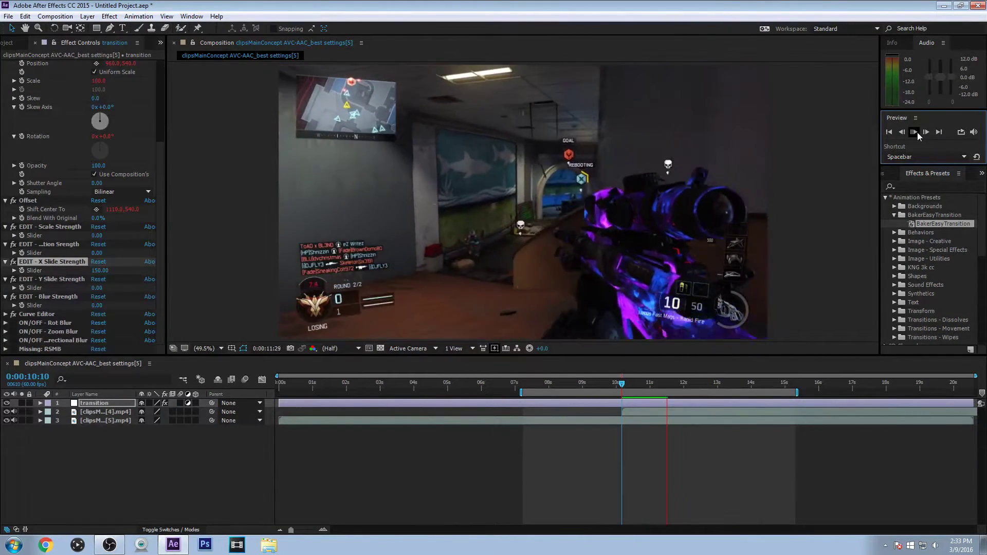
pyautogui.click(613, 297)
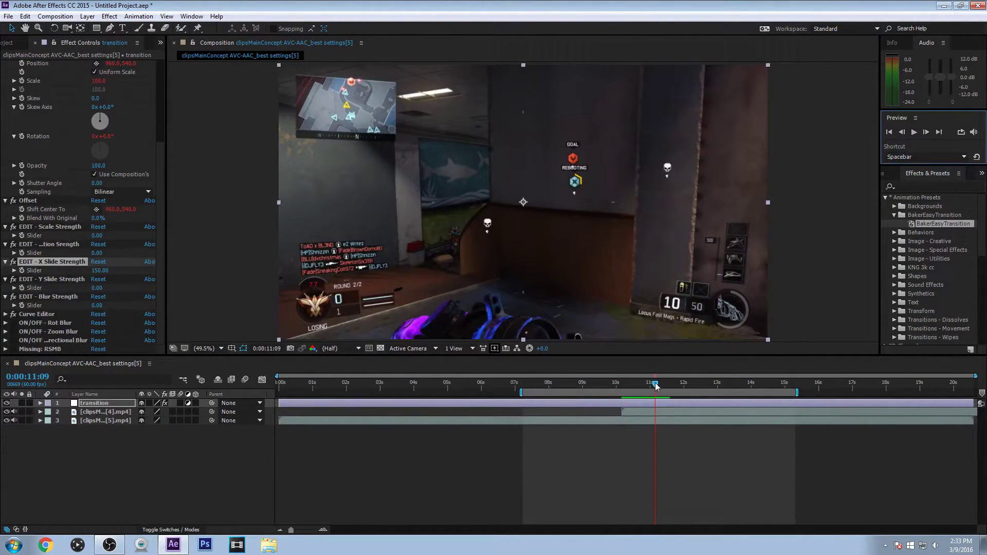
# Step: Preview the transition from 0:00:07:29, stopping at 0:00:11:07
pyautogui.moveTo(655, 386); pyautogui.dragTo(532, 388)
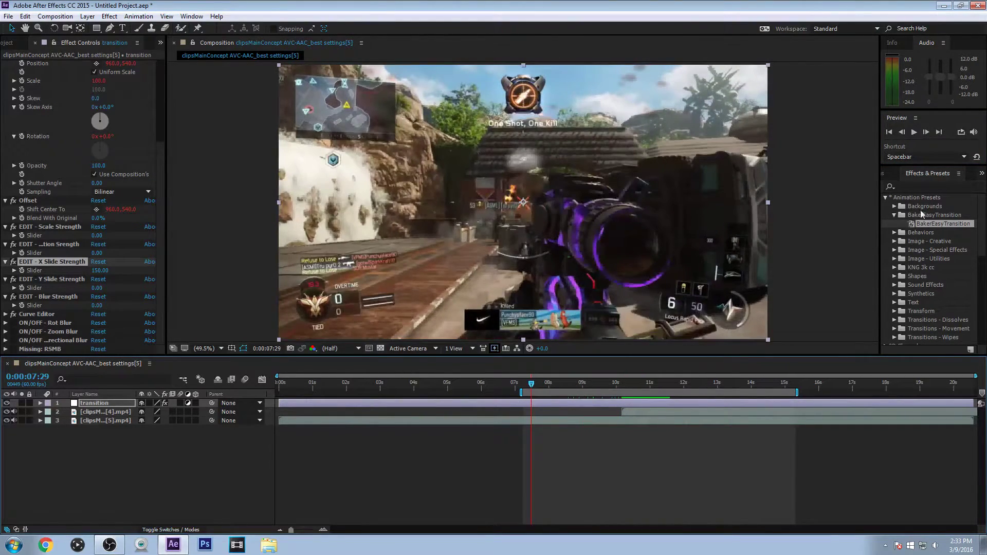
pyautogui.click(911, 132)
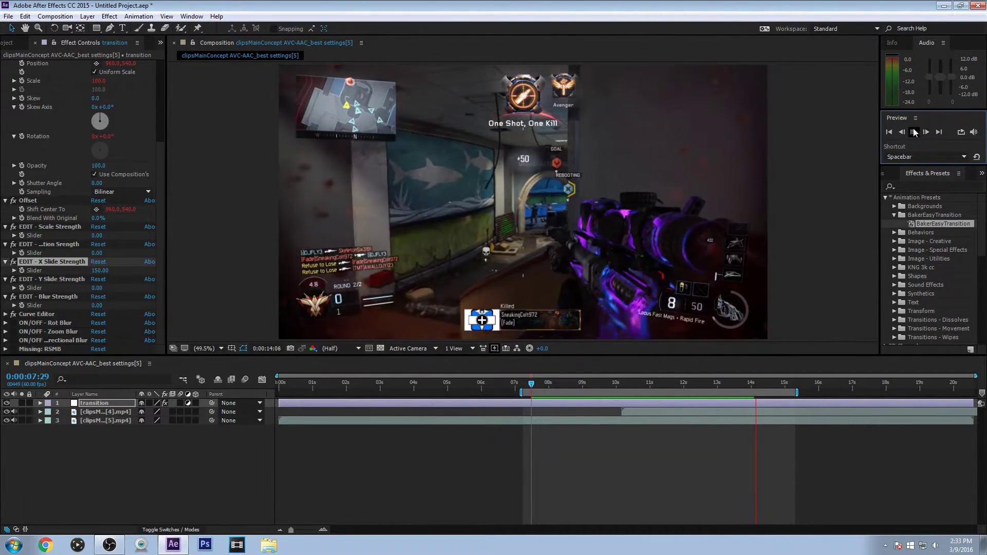
pyautogui.click(914, 132)
pyautogui.click(915, 132)
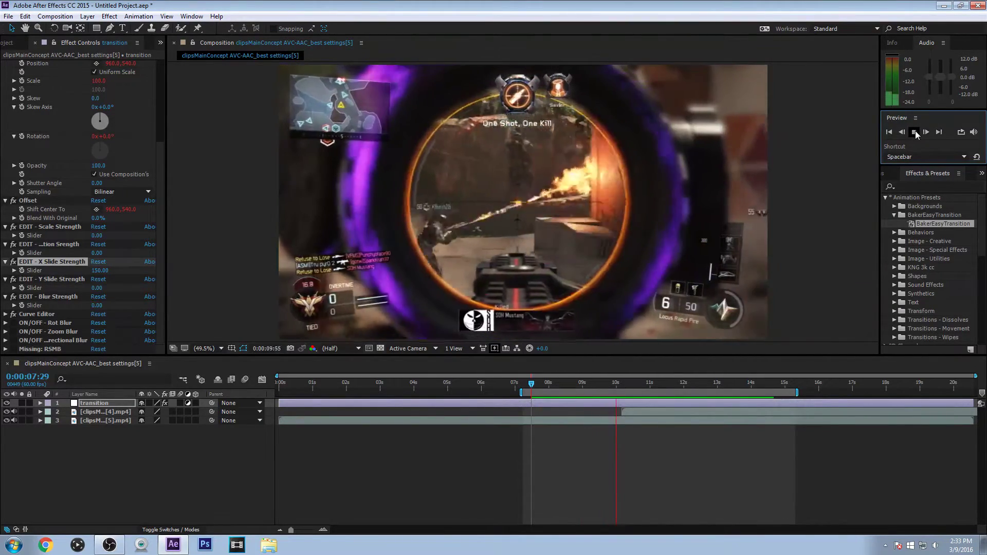
pyautogui.click(914, 132)
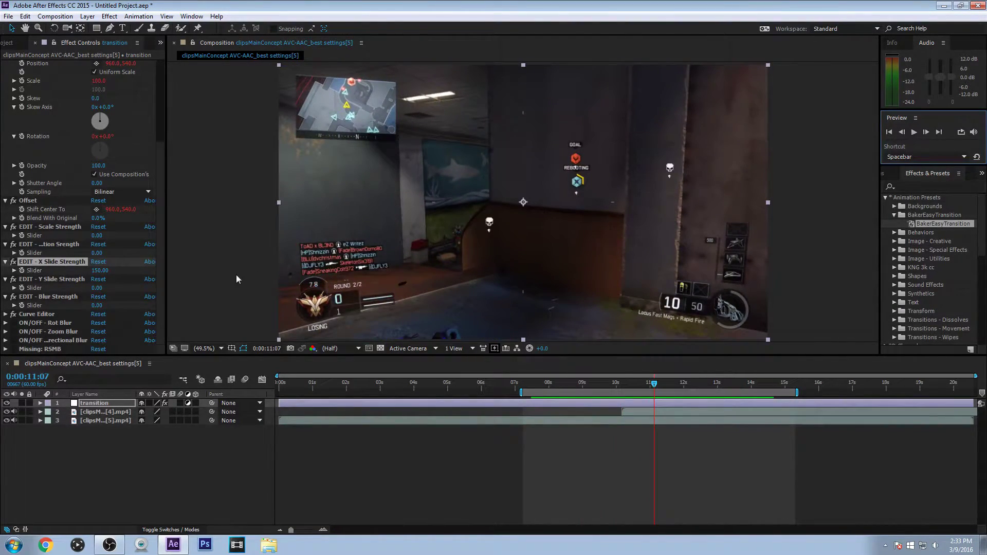
# Step: Reset X Slide Strength to 0 and set Blur Strength to 200
pyautogui.click(99, 270)
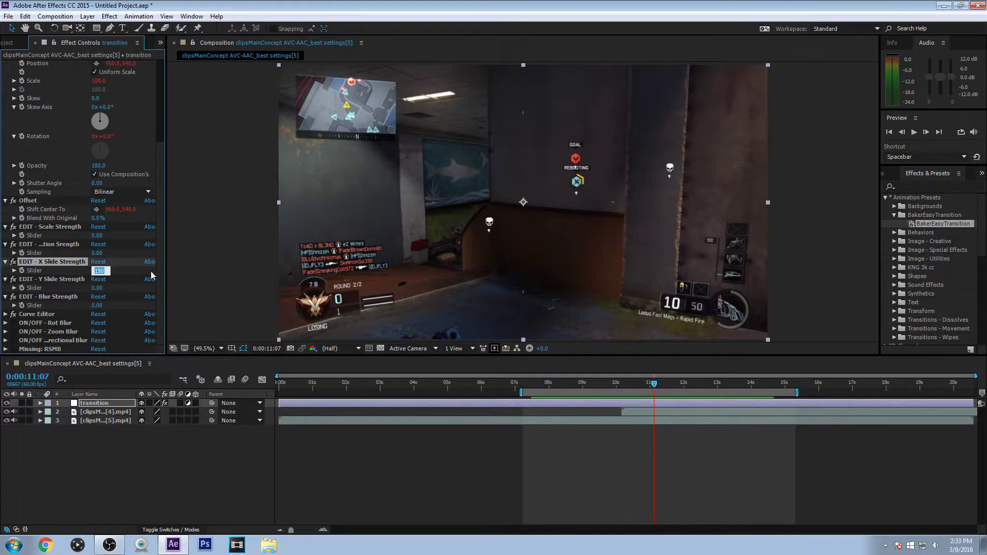
pyautogui.write('0')
pyautogui.press('Return')
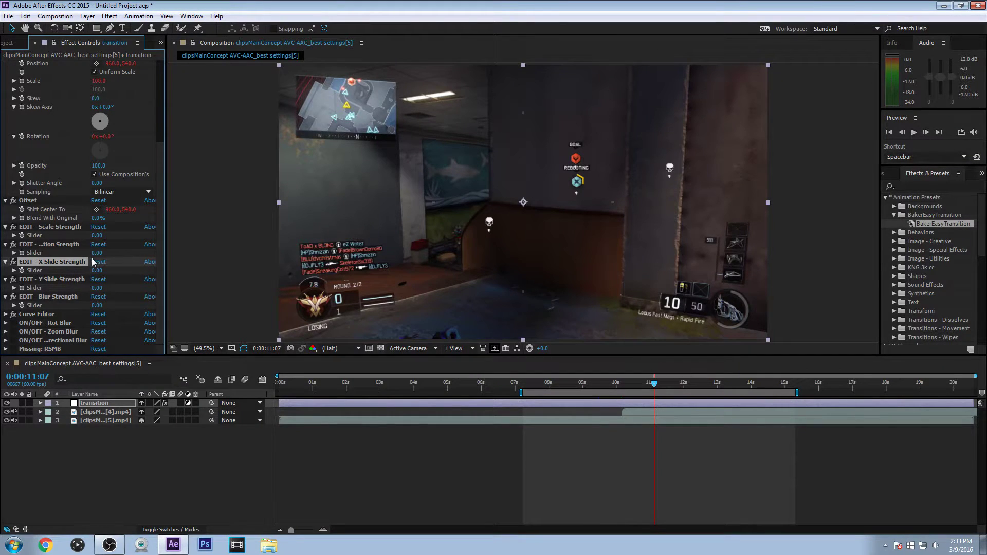
pyautogui.click(98, 305)
pyautogui.write('200')
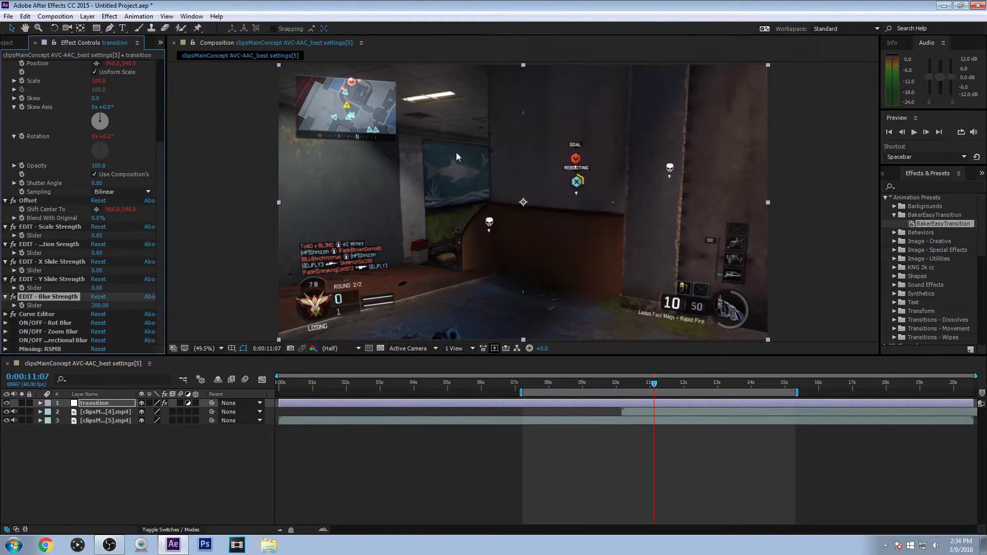
# Step: Preview the blurred transition from 0:00:08:04
pyautogui.moveTo(648, 390); pyautogui.dragTo(551, 389)
pyautogui.click(914, 132)
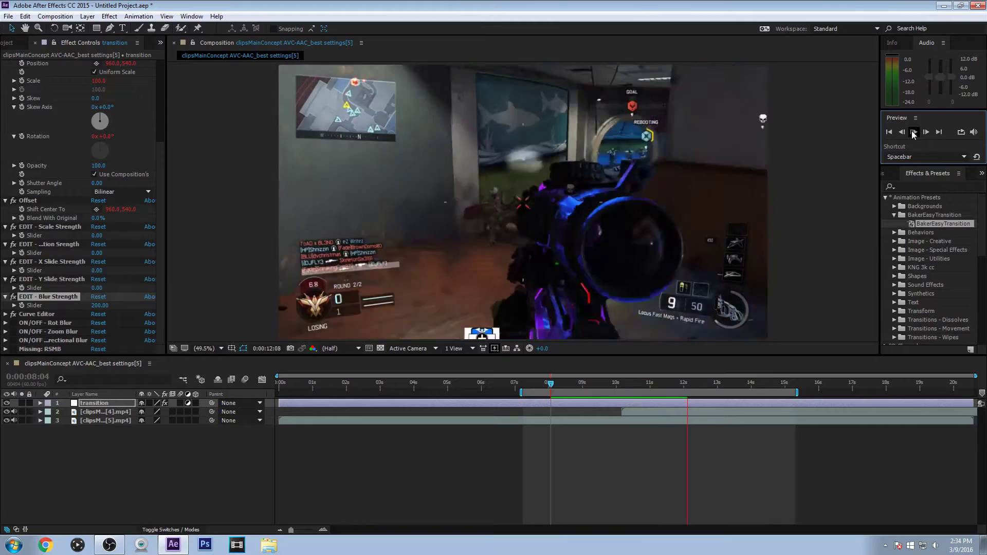
pyautogui.press('space')
pyautogui.press('space')
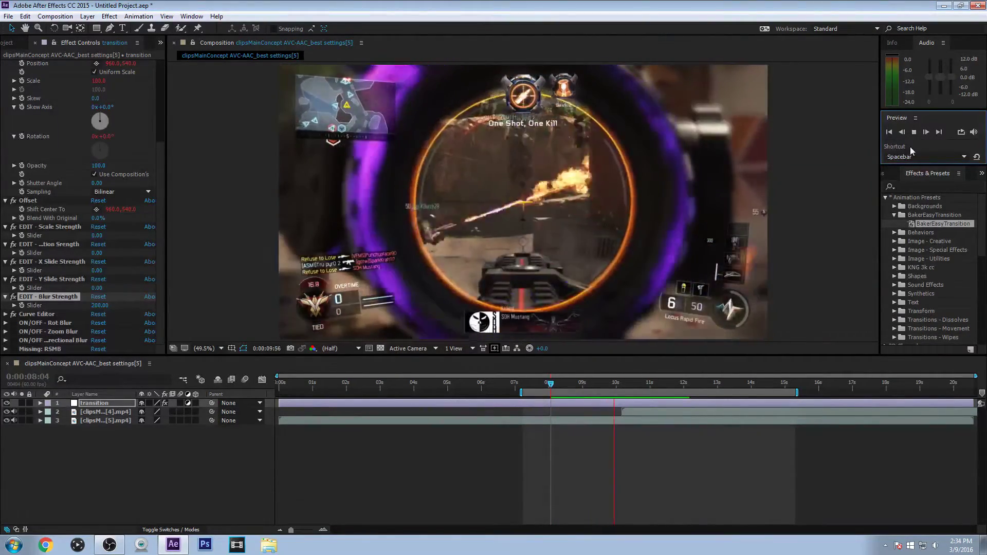
pyautogui.click(914, 134)
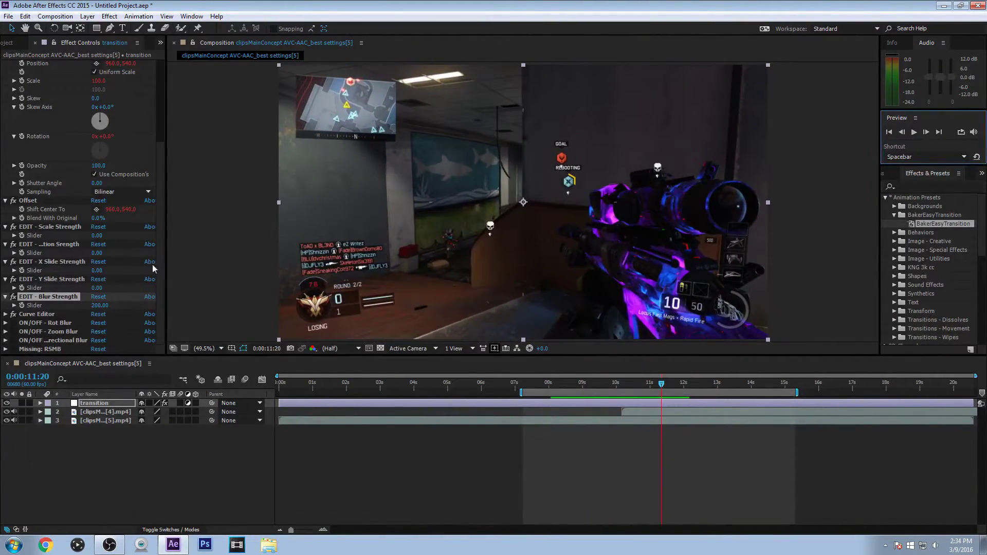
# Step: Reset Blur Strength to 0 and set Scale Strength to 200
pyautogui.click(99, 305)
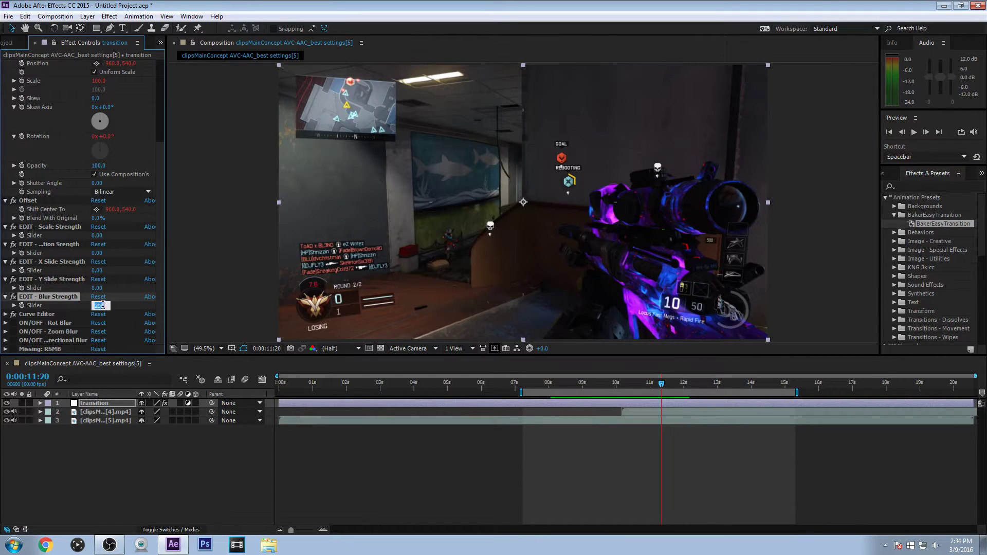
pyautogui.write('0.')
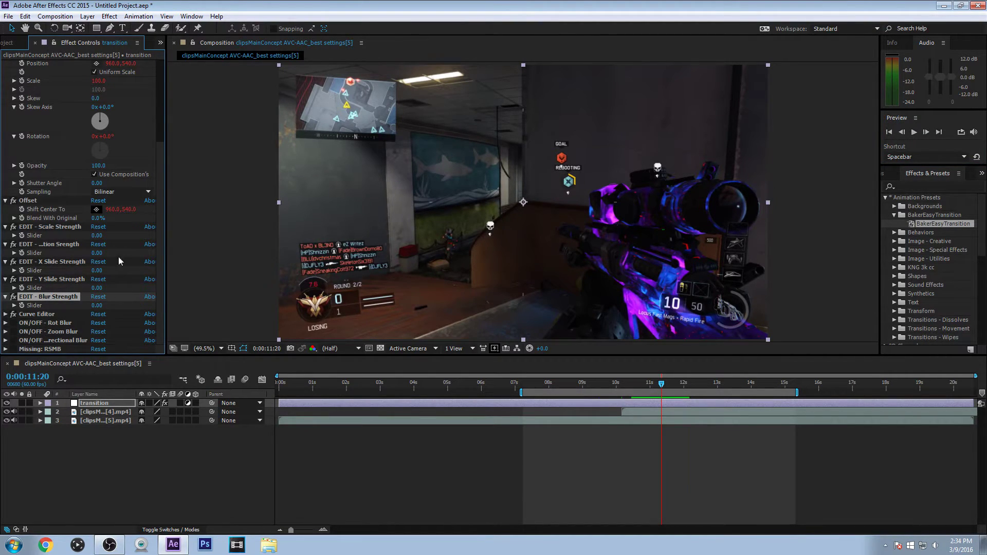
pyautogui.click(99, 236)
pyautogui.write('200')
pyautogui.press('Return')
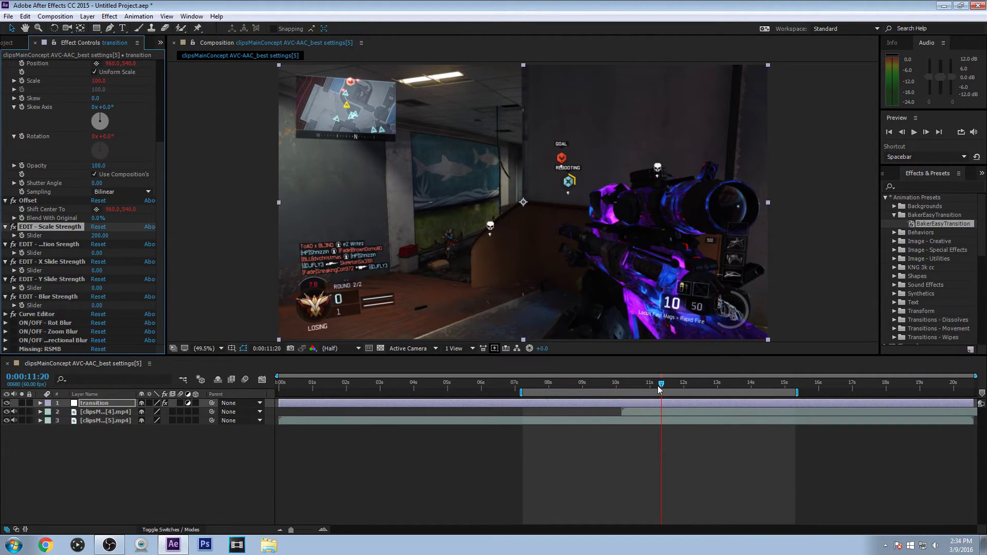
# Step: Preview the scaled transition from 0:00:09:15
pyautogui.moveTo(661, 390); pyautogui.dragTo(590, 391)
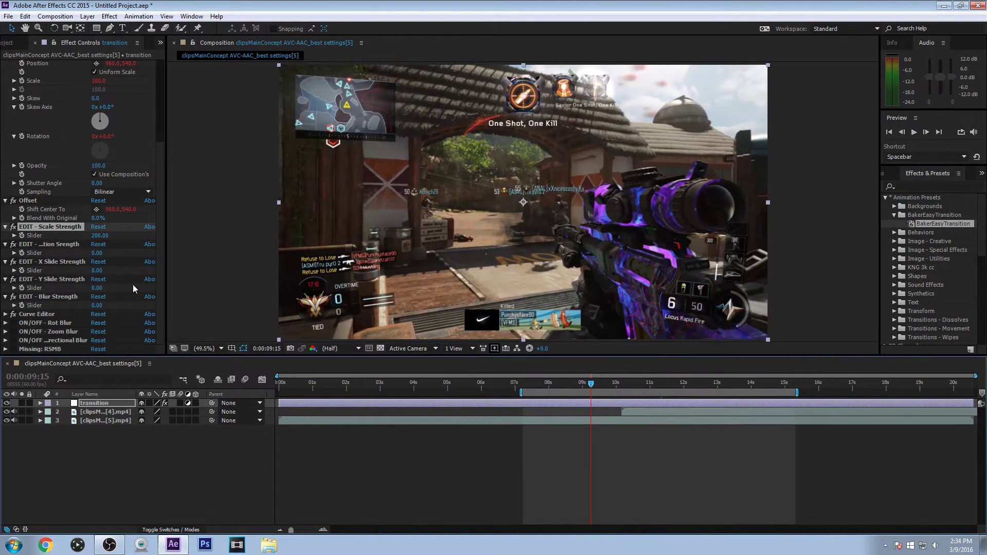
pyautogui.click(914, 133)
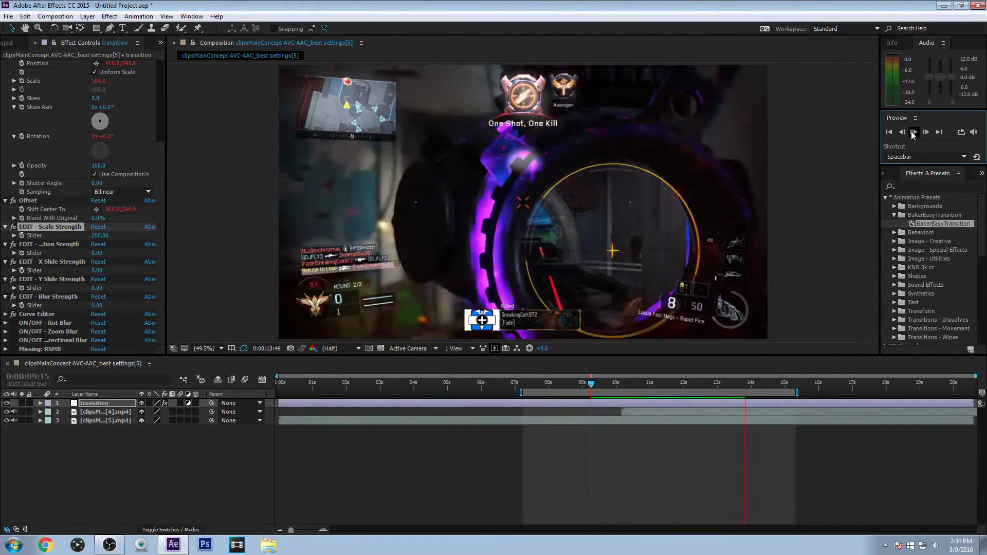
pyautogui.click(914, 132)
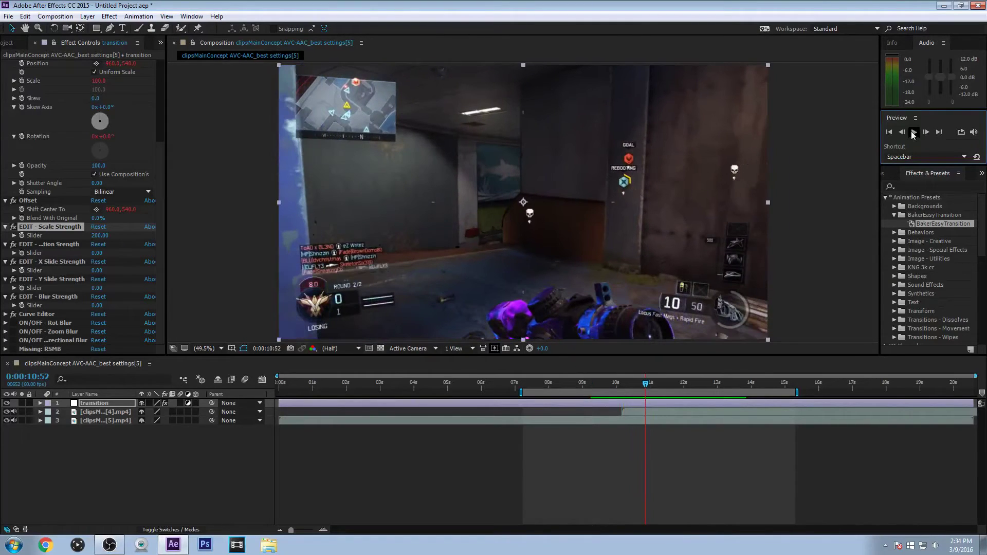